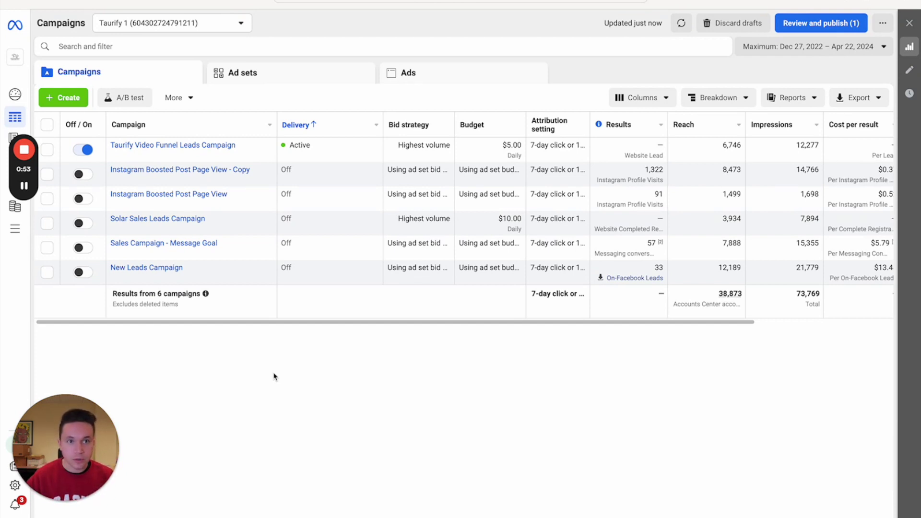
Open Business settings, check the Taurify portfolio in the selector, and show the business's Pages
mouse_move(26, 449)
drag(110, 451, 815, 451)
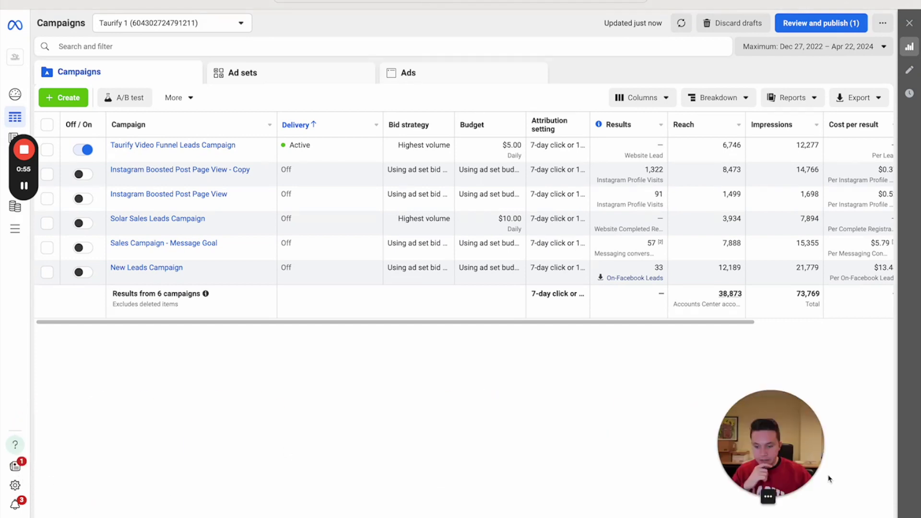
click(15, 486)
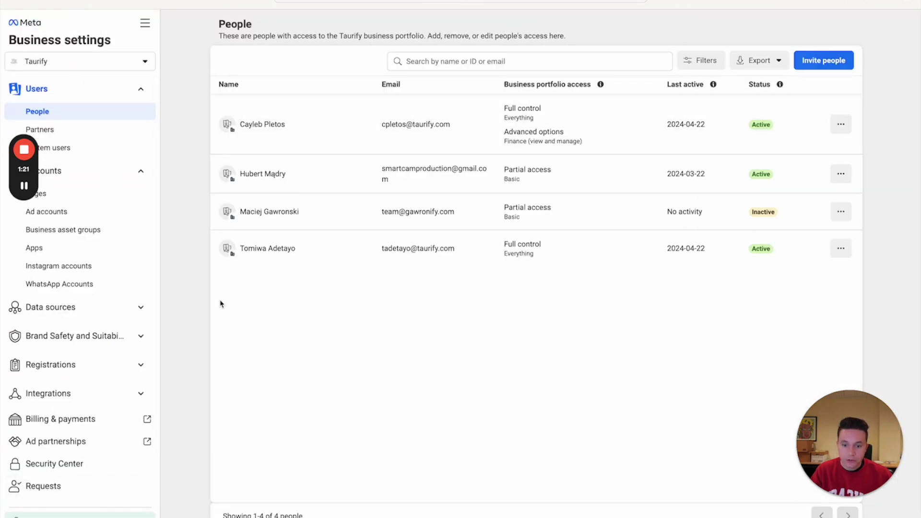
click(68, 68)
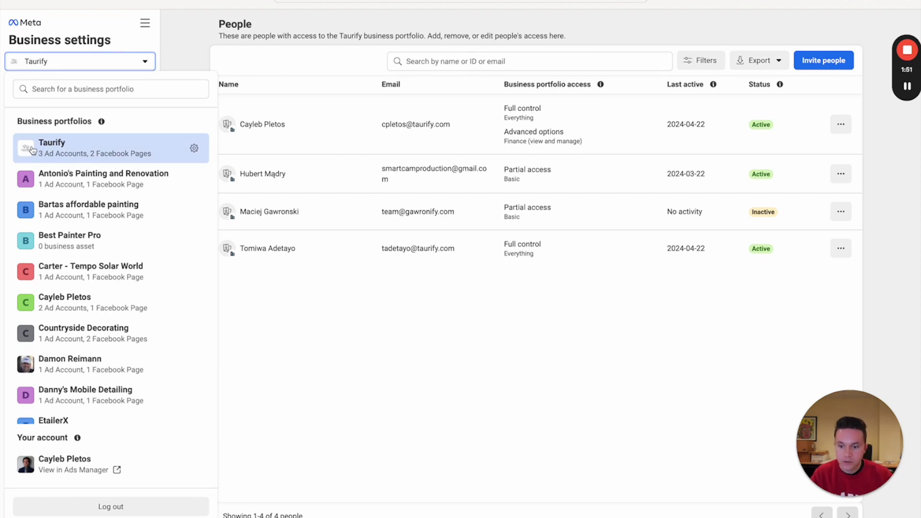
click(264, 329)
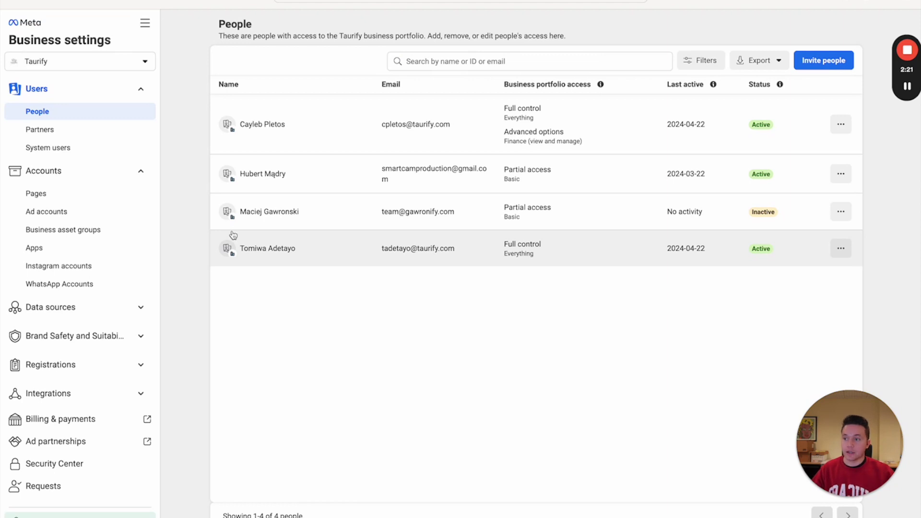
click(76, 194)
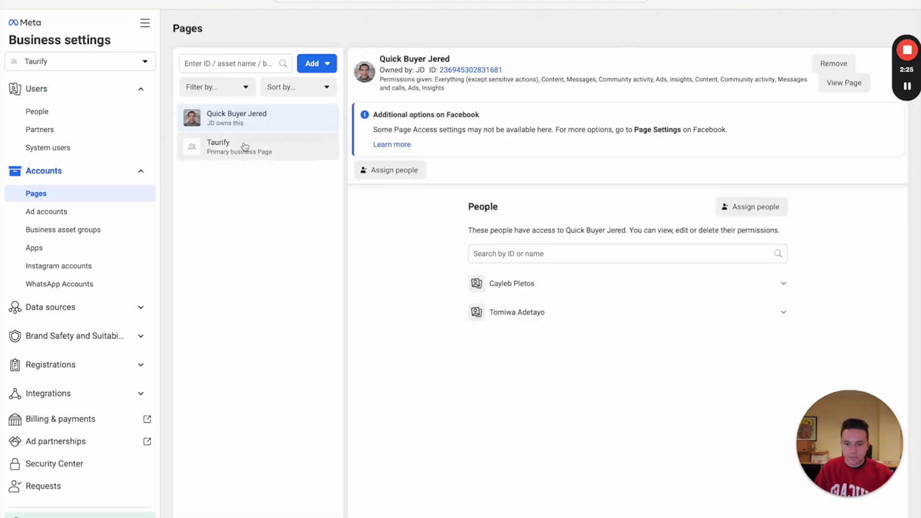
Open the Taurify Page, search 'taurify' under Add a Page to confirm it's already added, then view ad accounts
click(254, 144)
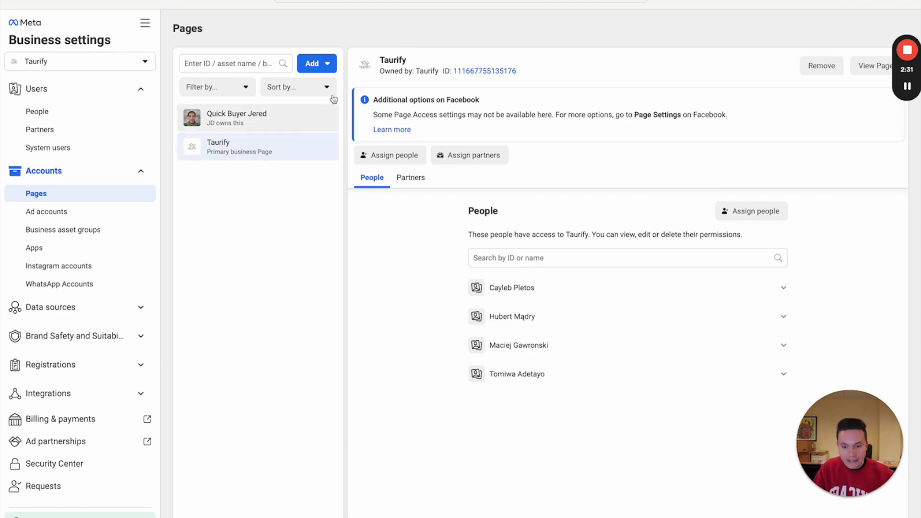
click(320, 66)
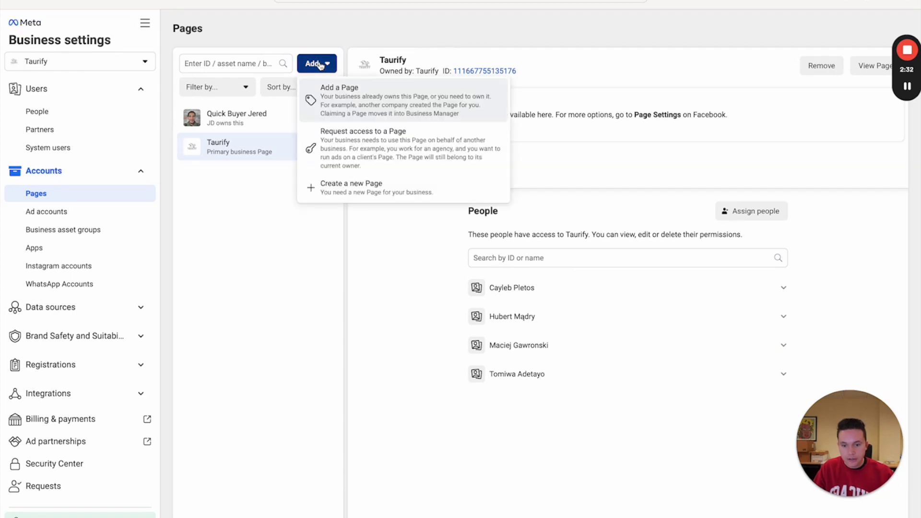
click(356, 103)
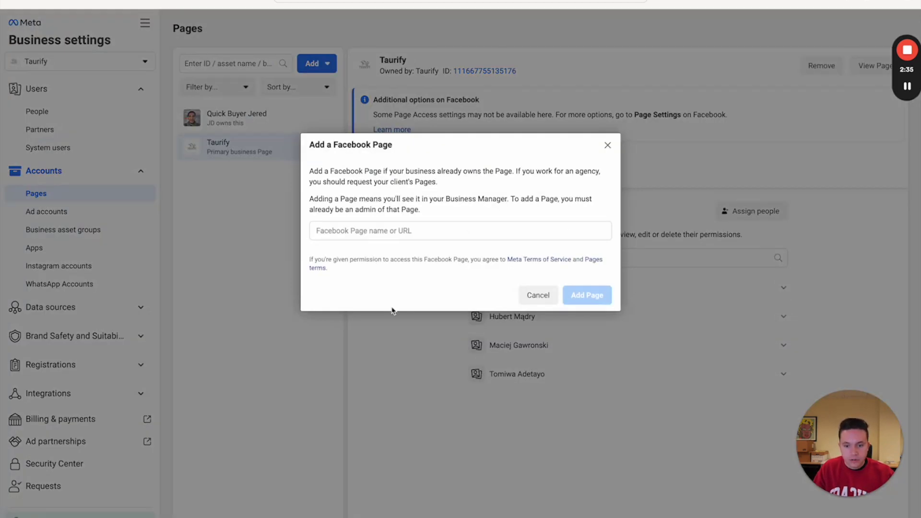
click(381, 237)
text(taurify)
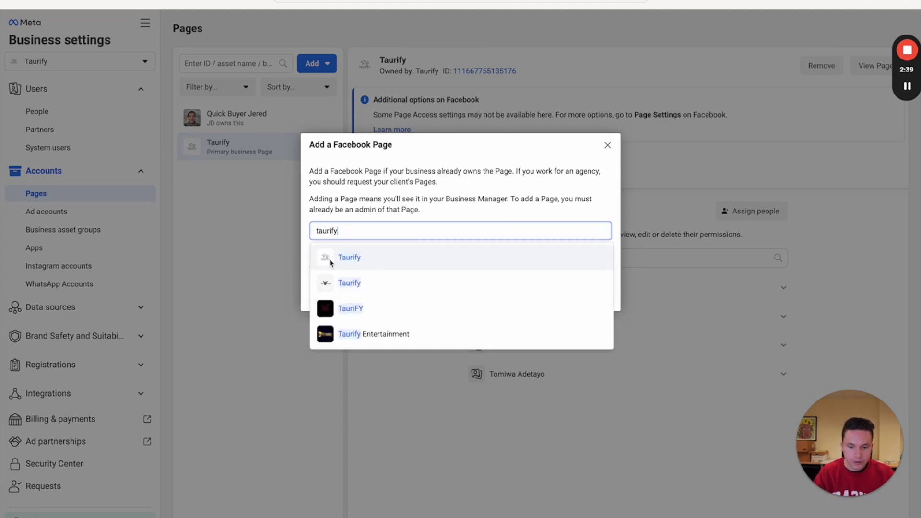
click(330, 261)
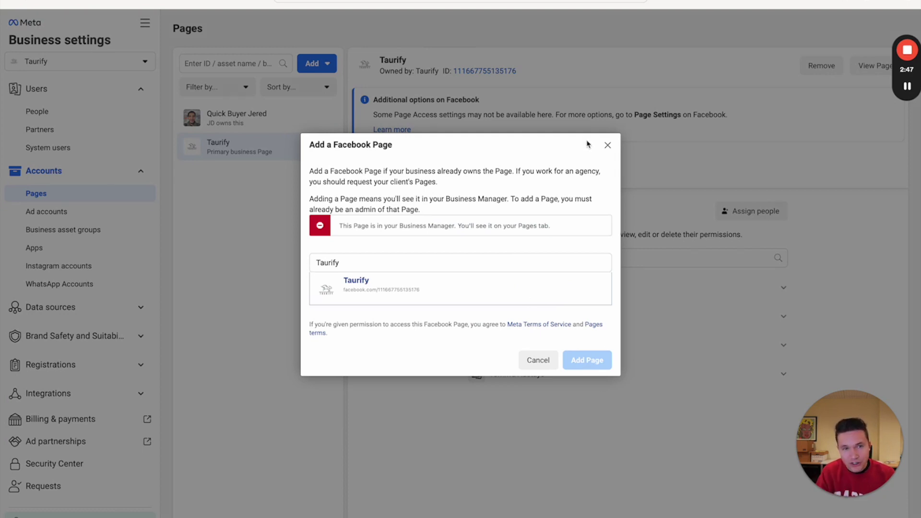
click(607, 145)
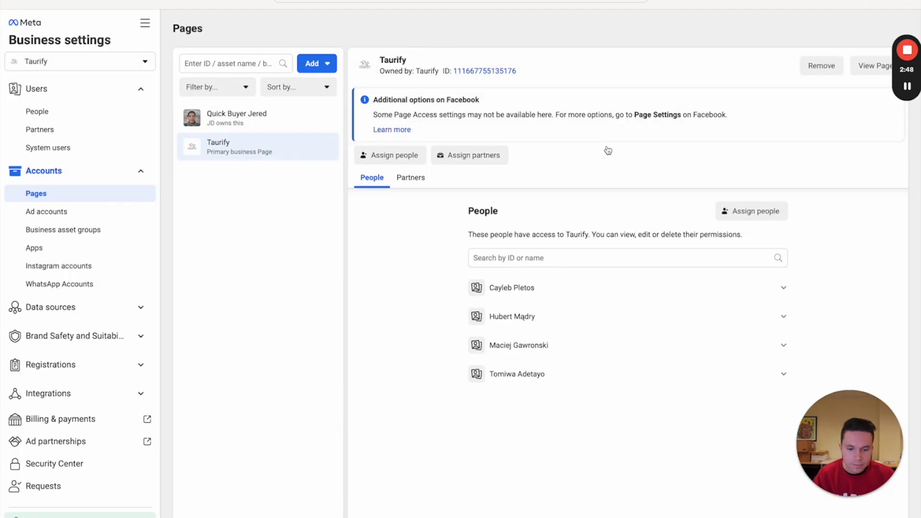
click(54, 211)
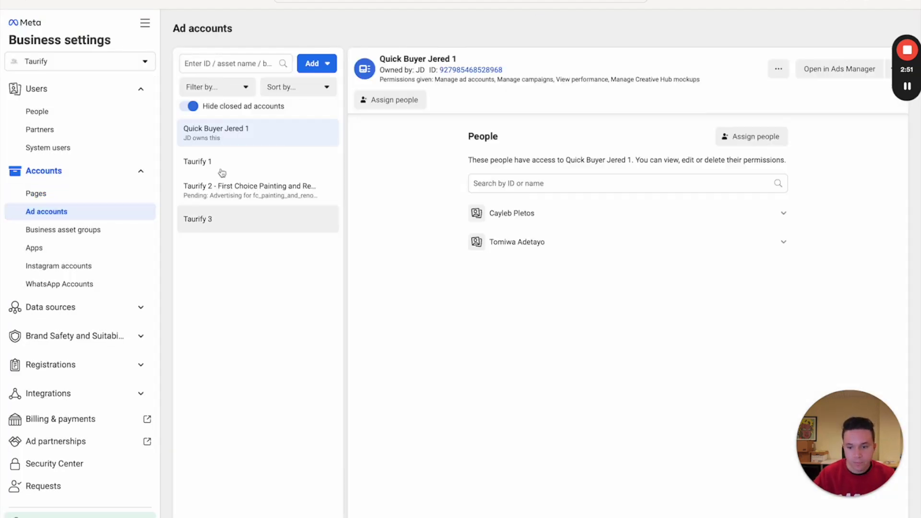
Select the Taurify 1 ad account, review its Add options, then start inviting a new person
click(268, 166)
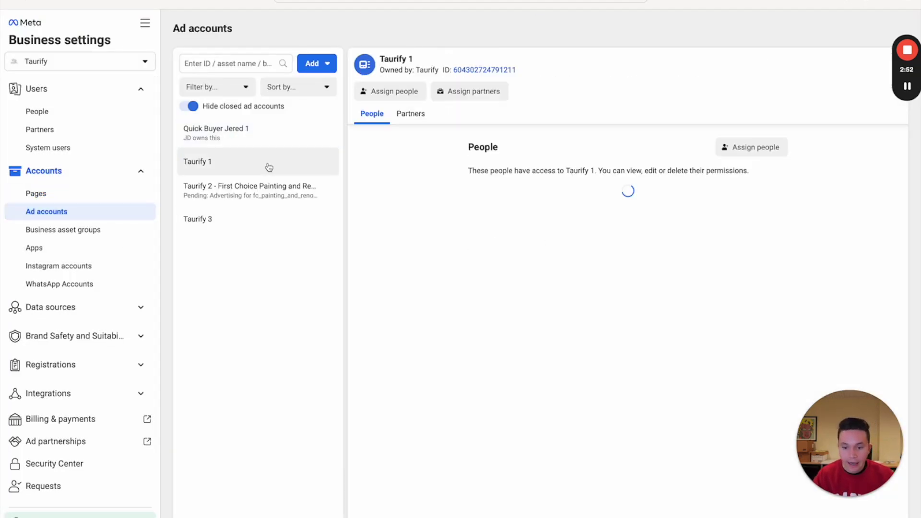
click(244, 164)
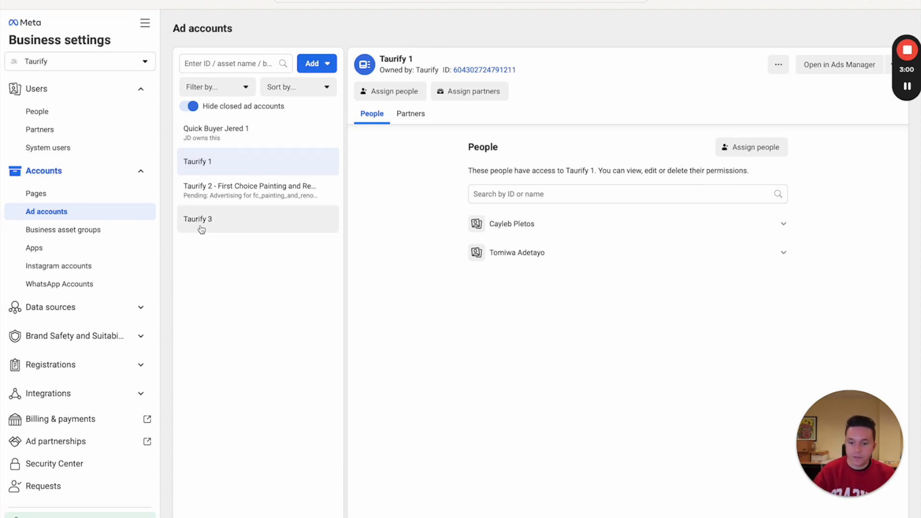
click(314, 62)
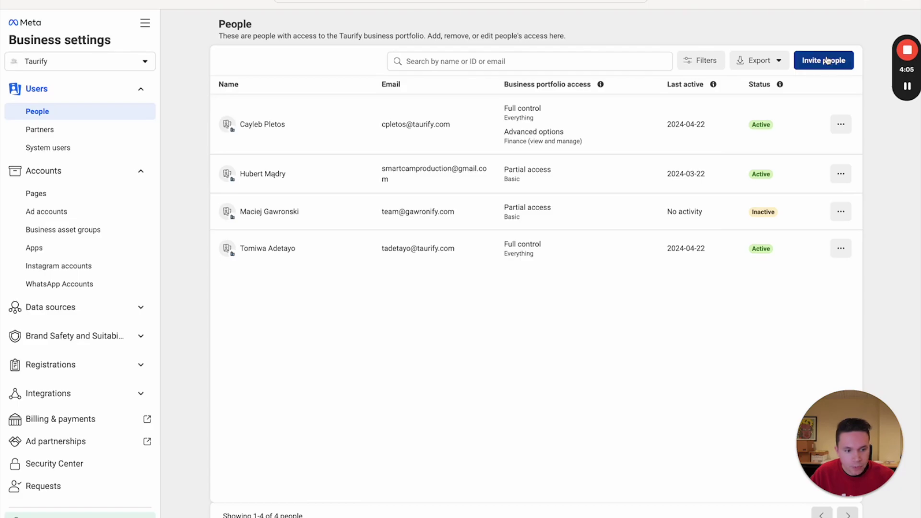
click(827, 60)
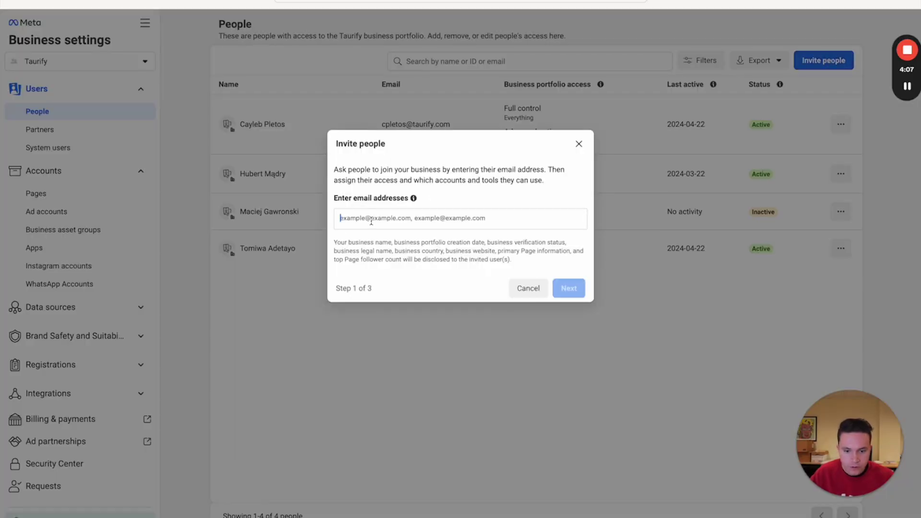
Enter the test person's e-mail address, correcting a typo, and continue to access tasks
text(example)
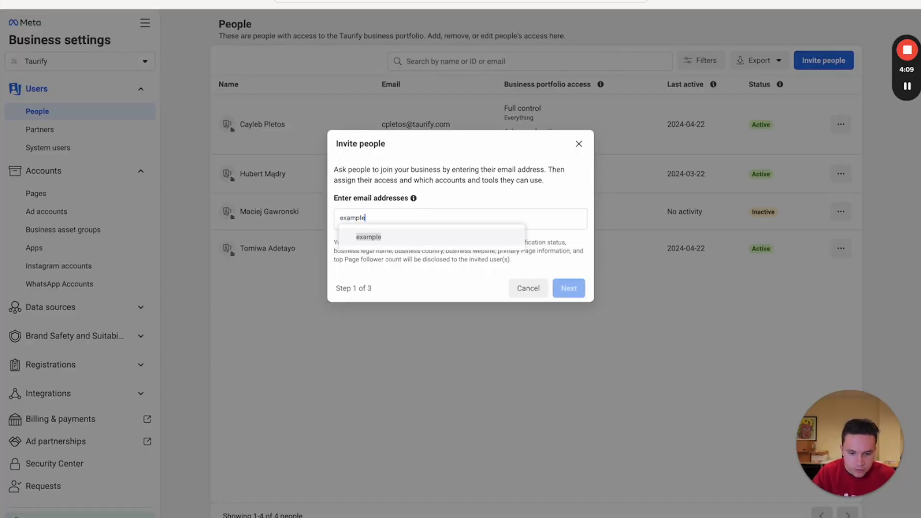
text(@gmailc)
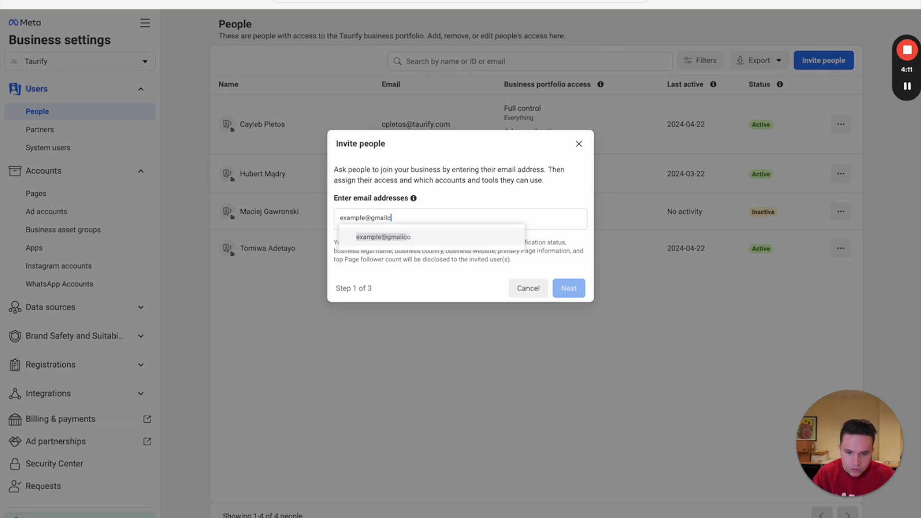
key(BackSpace)
text(.com)
key(Return)
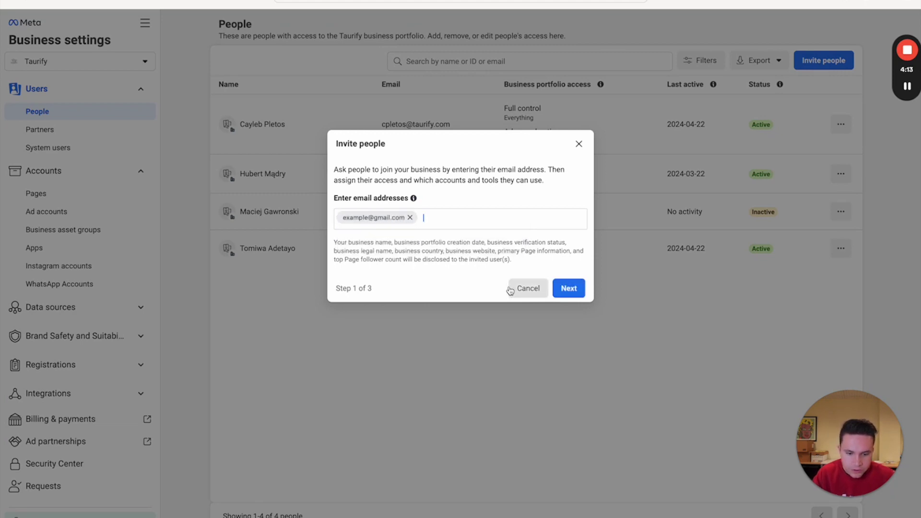
click(570, 286)
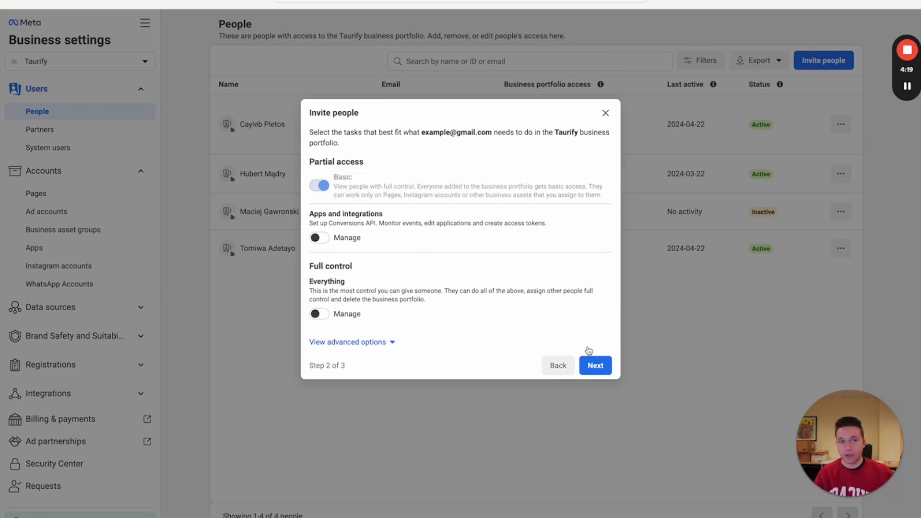
Share the Taurify Page with the invitee using partial access
click(593, 363)
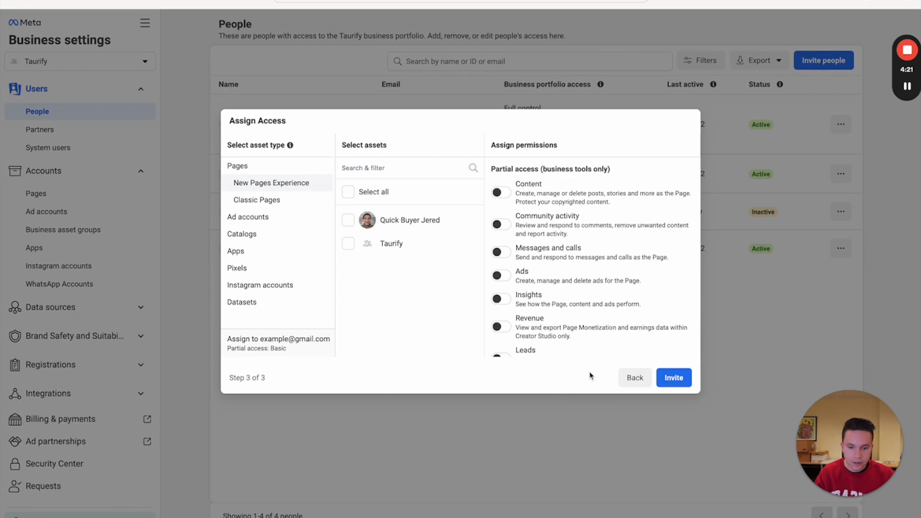
click(348, 243)
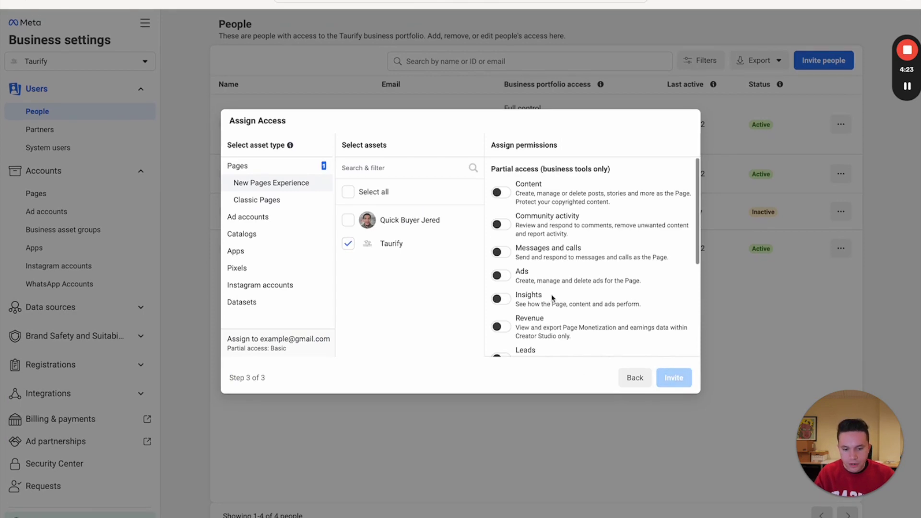
scroll(551, 298, down, 5)
scroll(532, 264, up, 4)
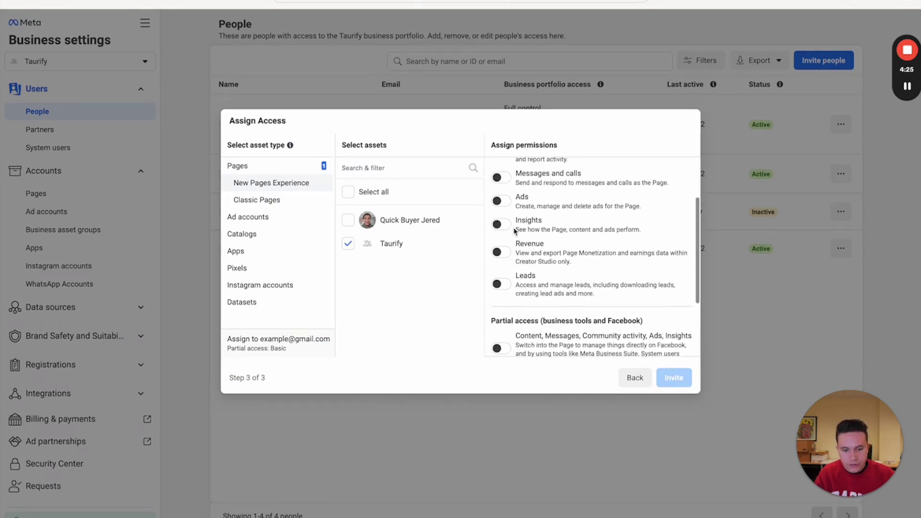
scroll(511, 259, down, 1)
click(500, 304)
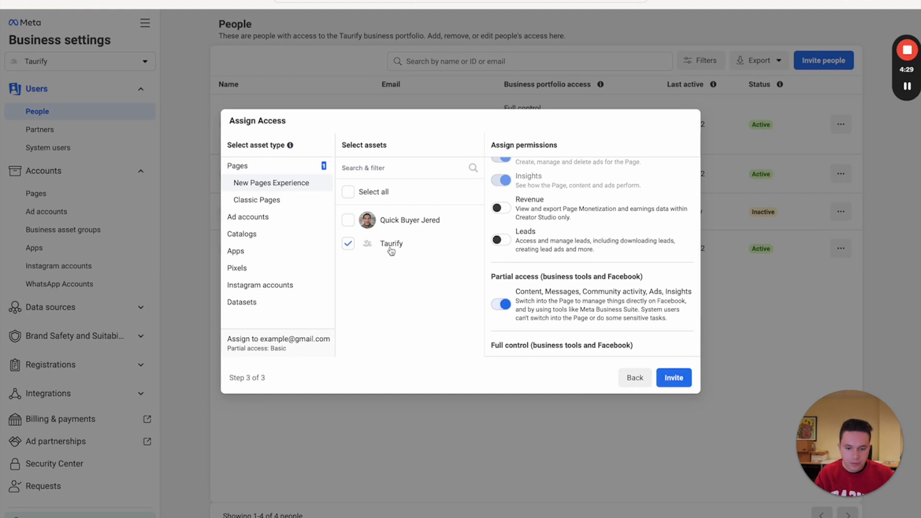
Add the Taurify 3 ad account with Manage campaigns permission and send the invitation
click(265, 217)
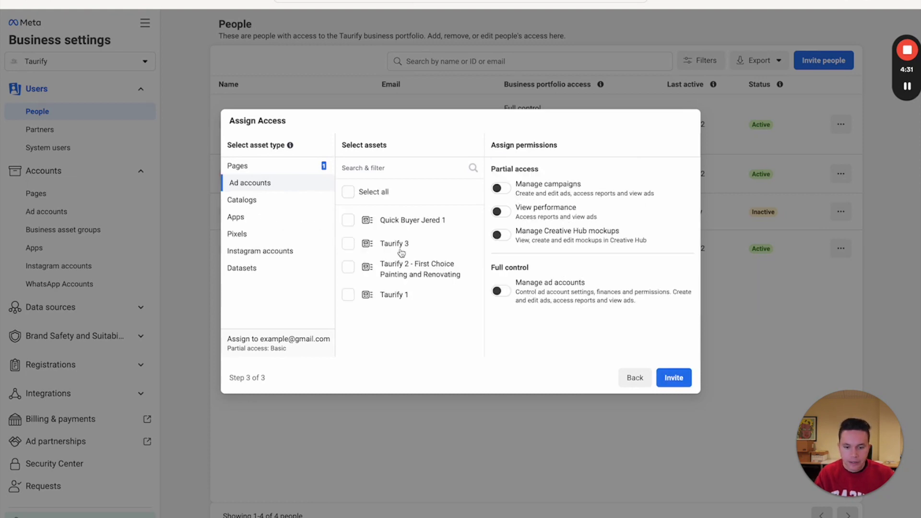
click(349, 243)
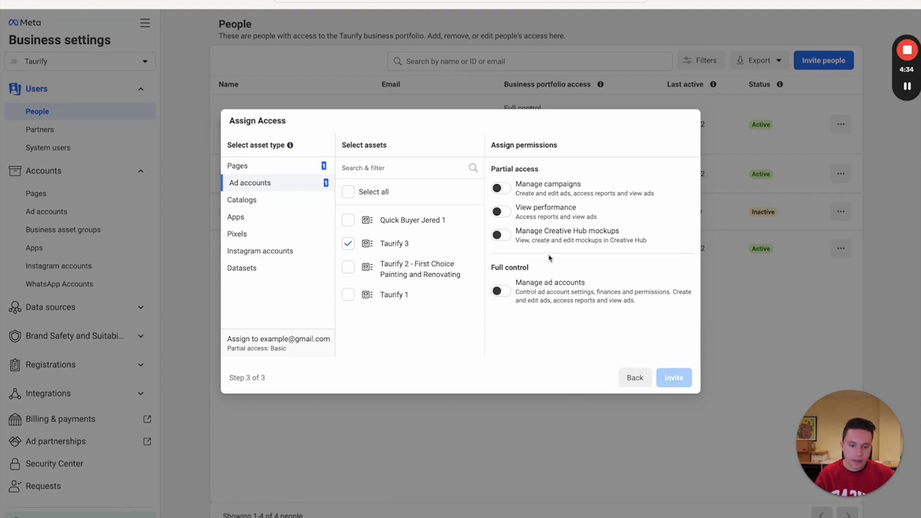
click(497, 188)
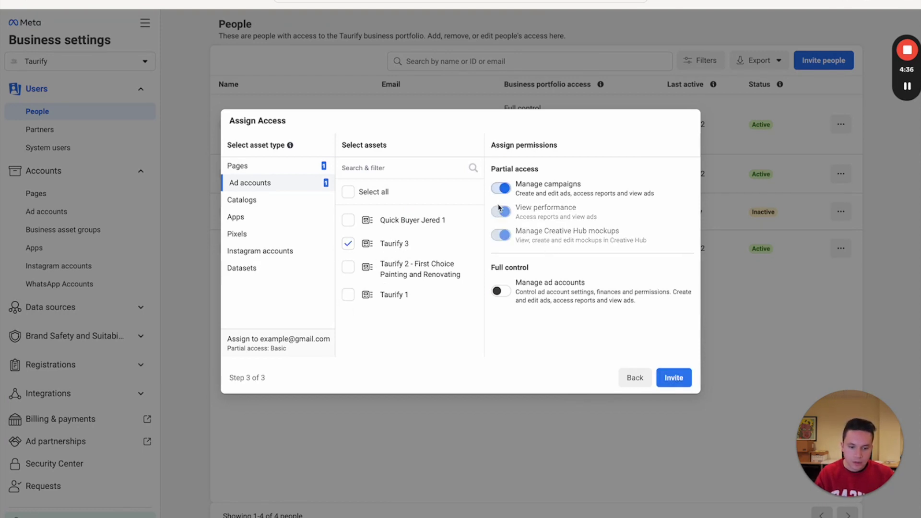
click(674, 379)
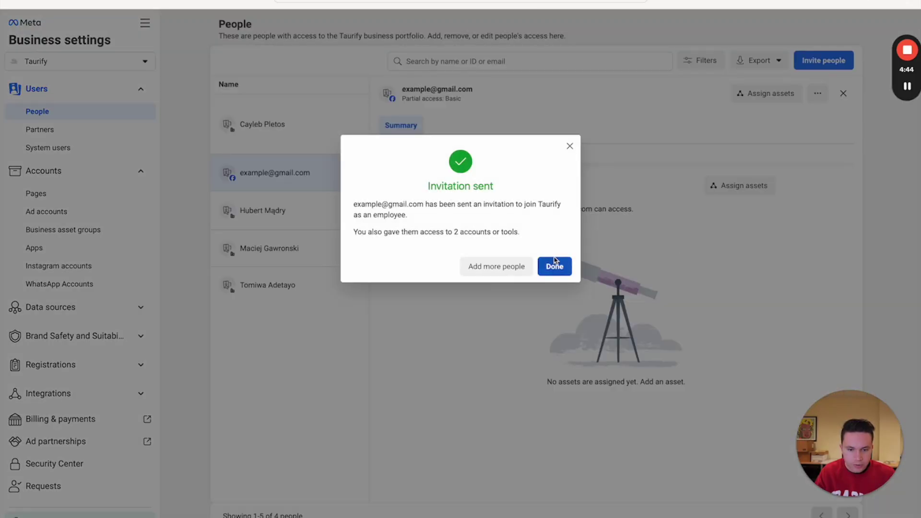
click(569, 145)
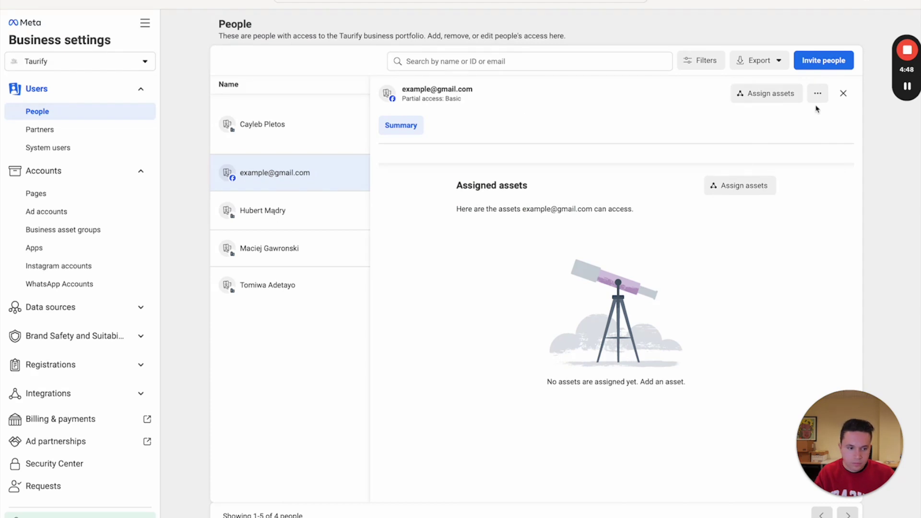
Close the invitee's details, then cancel the test person's pending invite from its actions menu
click(843, 93)
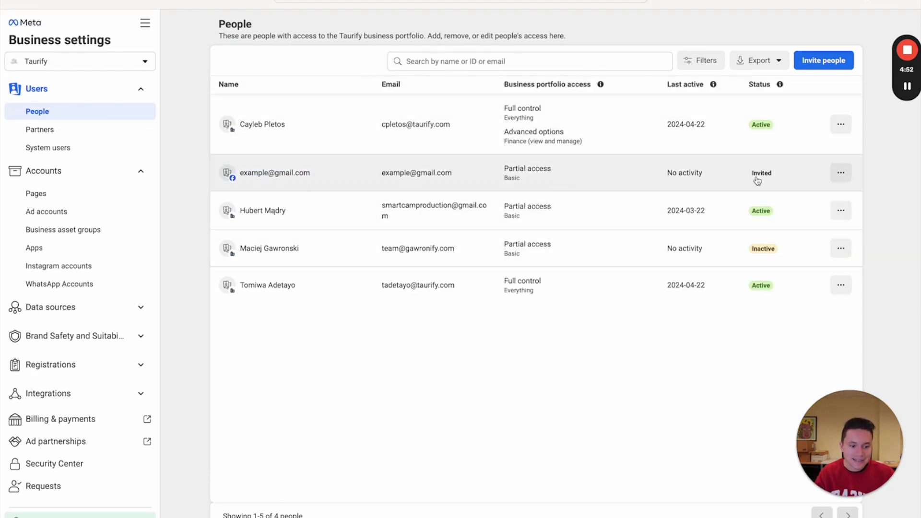
click(841, 173)
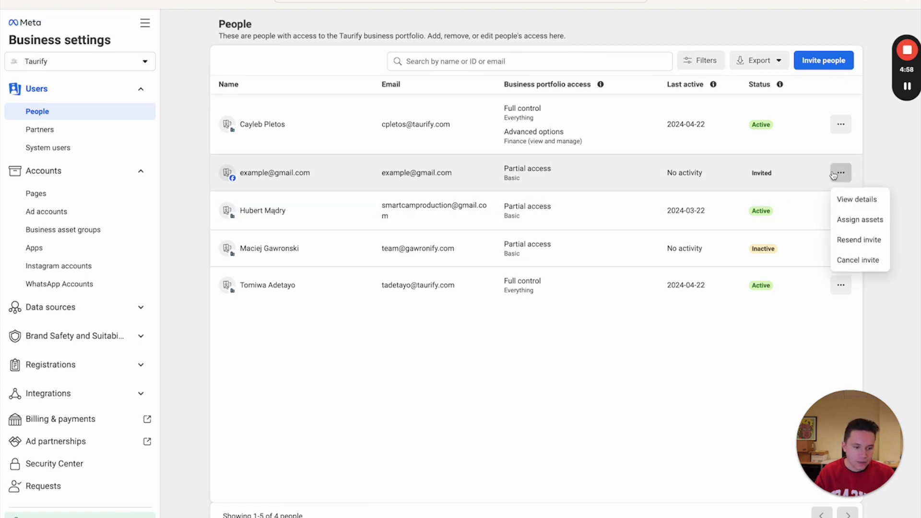
click(863, 263)
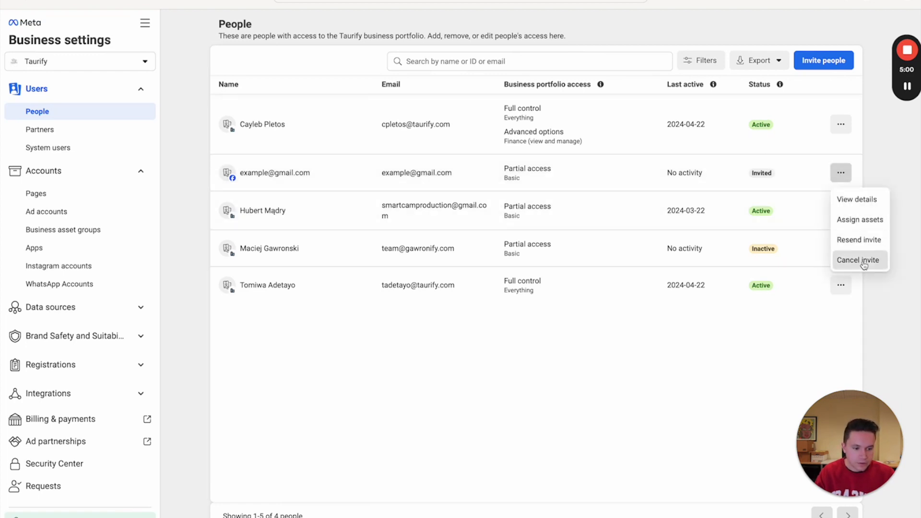
click(546, 245)
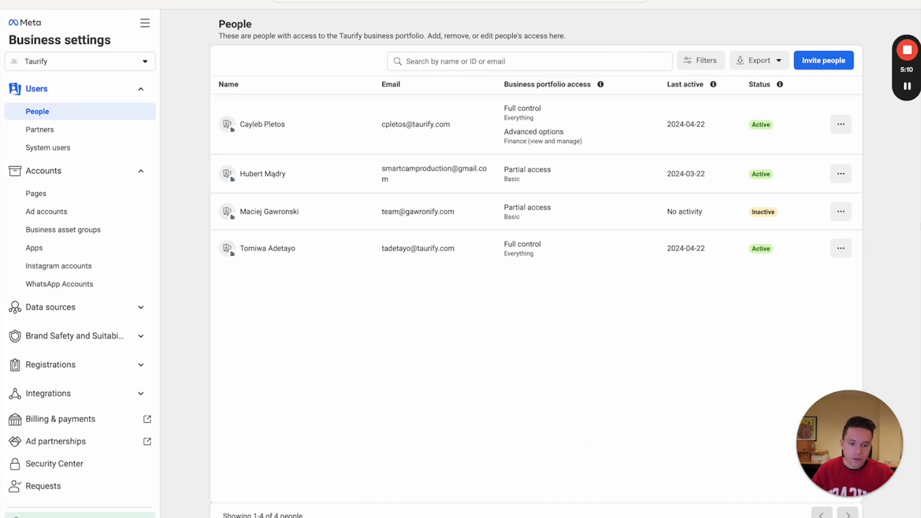
click(840, 174)
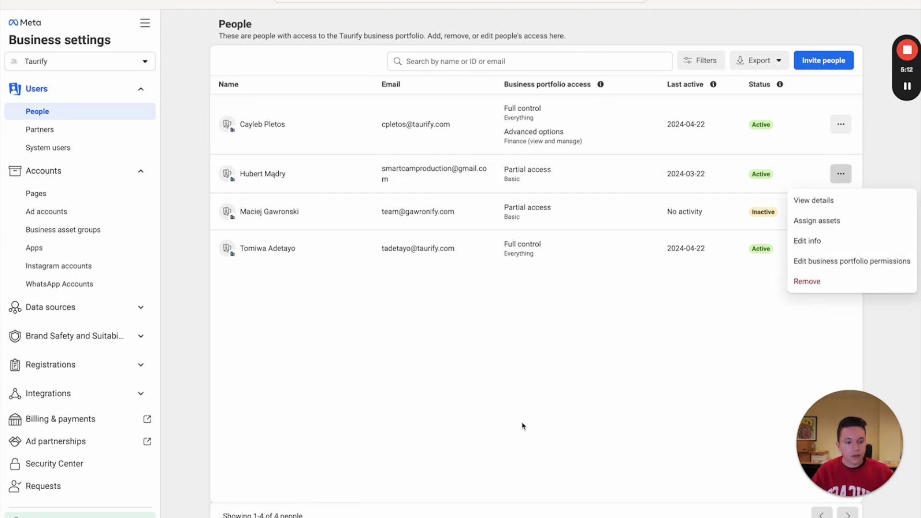
click(537, 408)
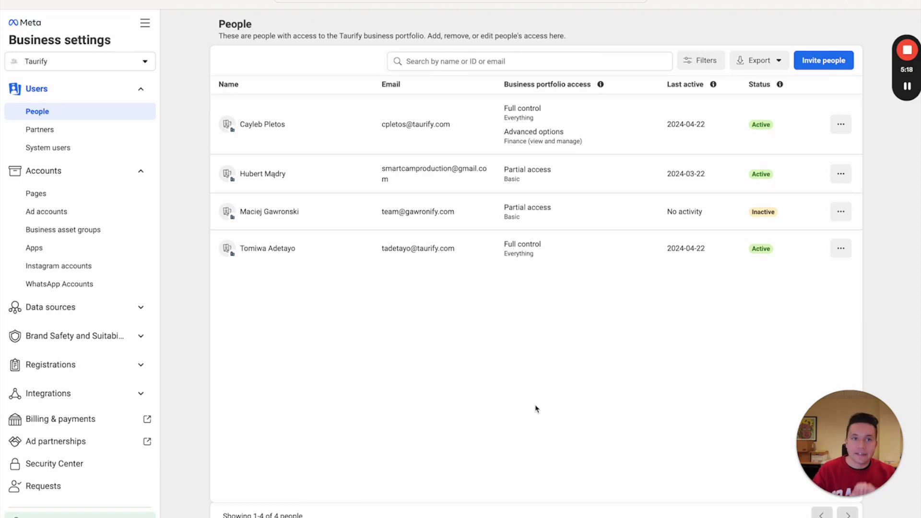